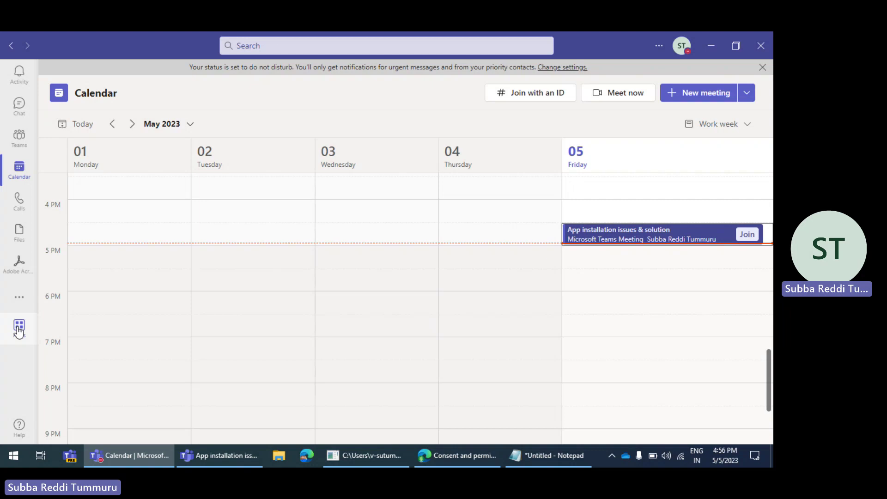
Step: Search the Teams app store for 'Nurture' and open its app details
left_click(19, 328)
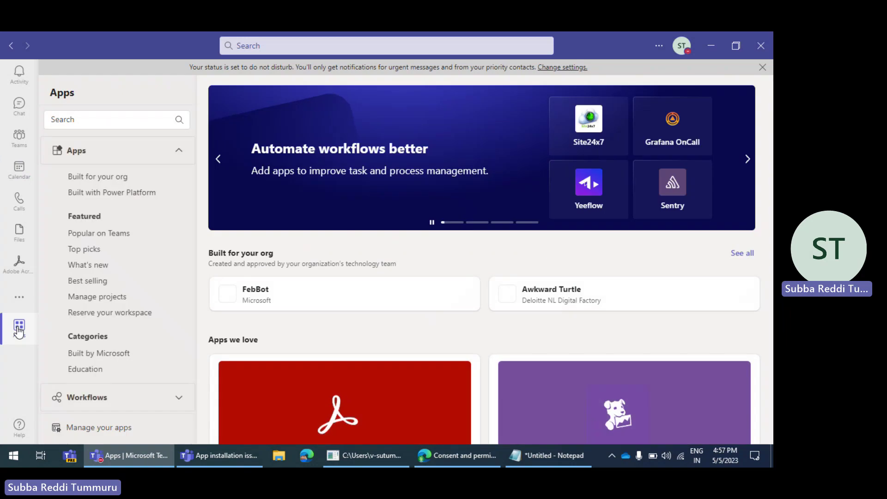
left_click(92, 119)
type("Nurture")
left_click(252, 163)
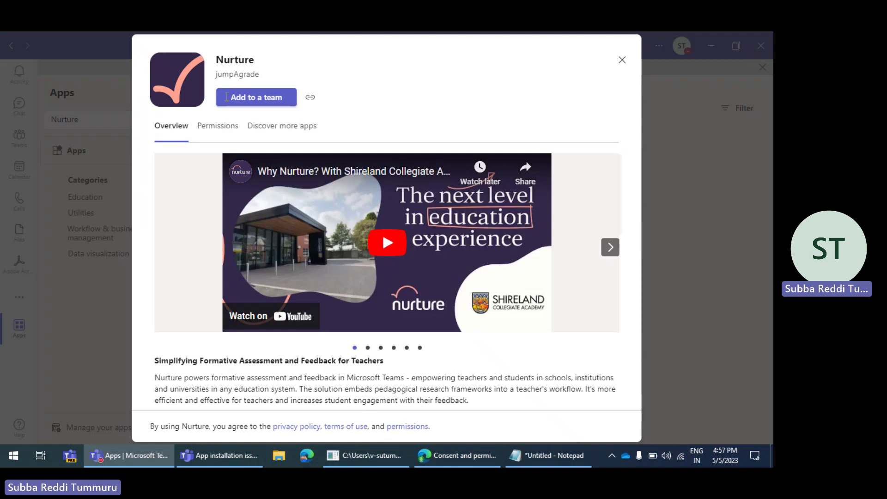
Step: Add Nurture to Team1's General channel and set it up as a tab
left_click(265, 100)
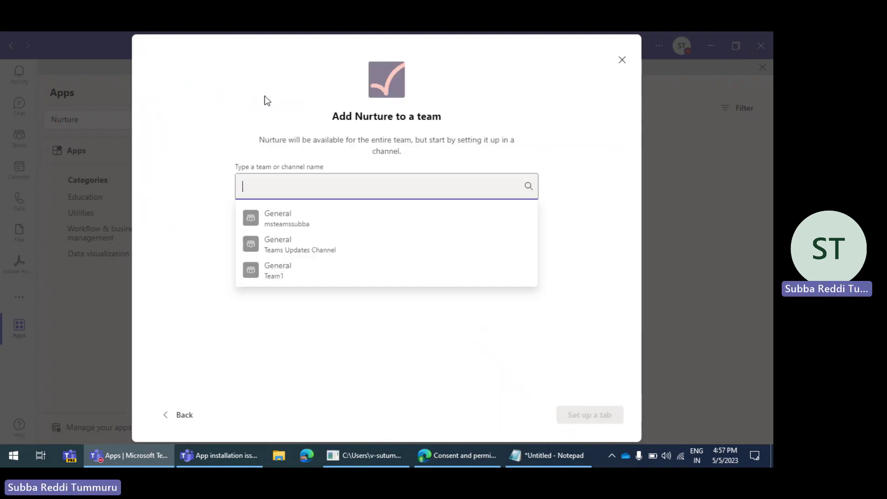
left_click(303, 273)
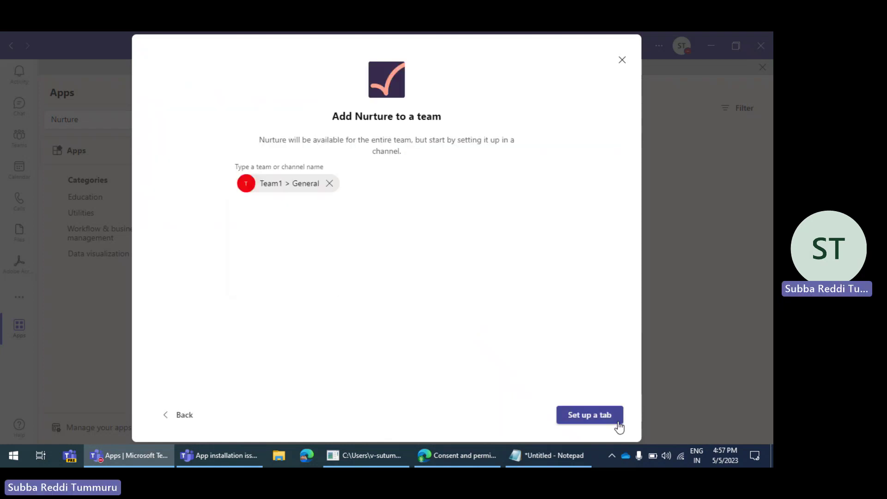
left_click(590, 417)
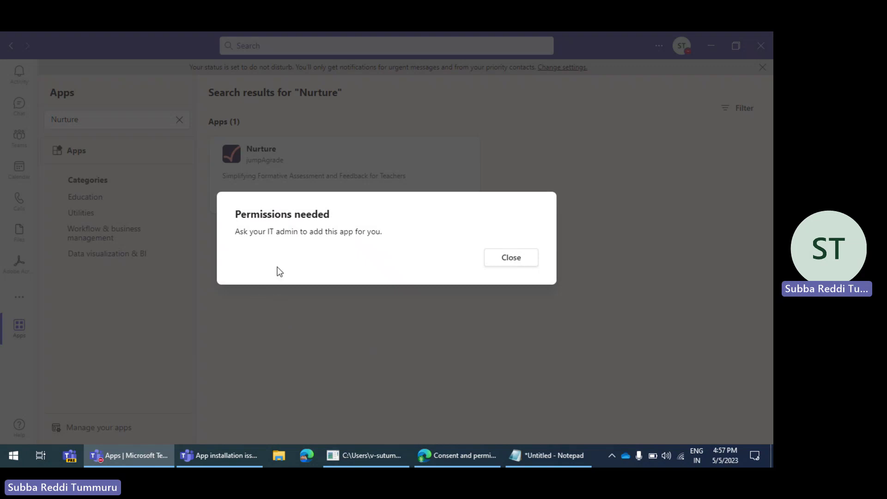
Step: In Edge's Teams admin center, filter Manage apps by 'Nurture', narrowing 2019 items to 1
left_click(456, 459)
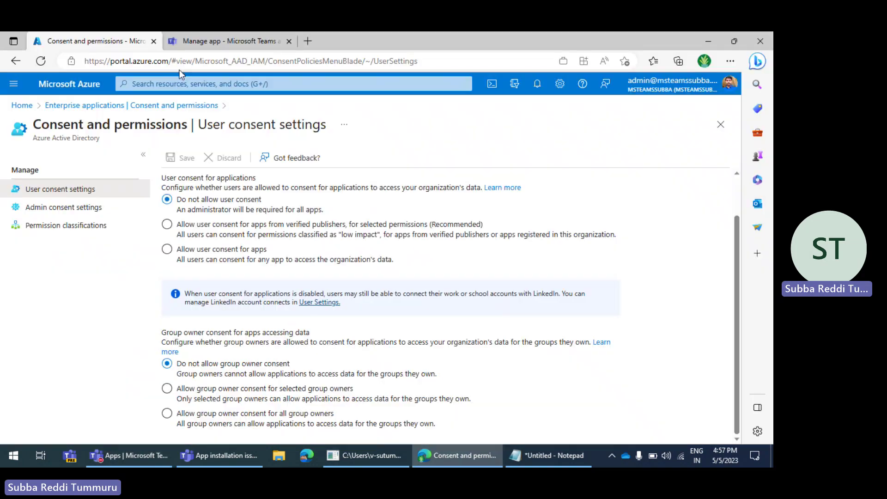
left_click(210, 41)
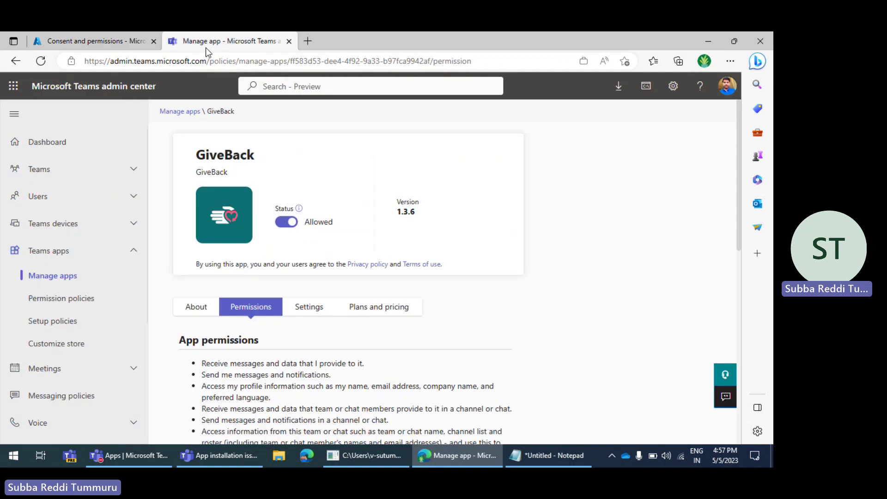
left_click(62, 279)
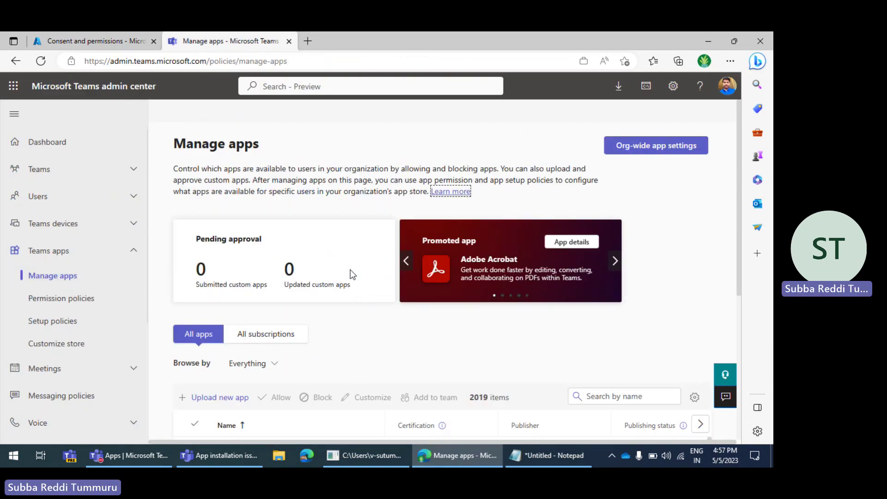
left_click(627, 402)
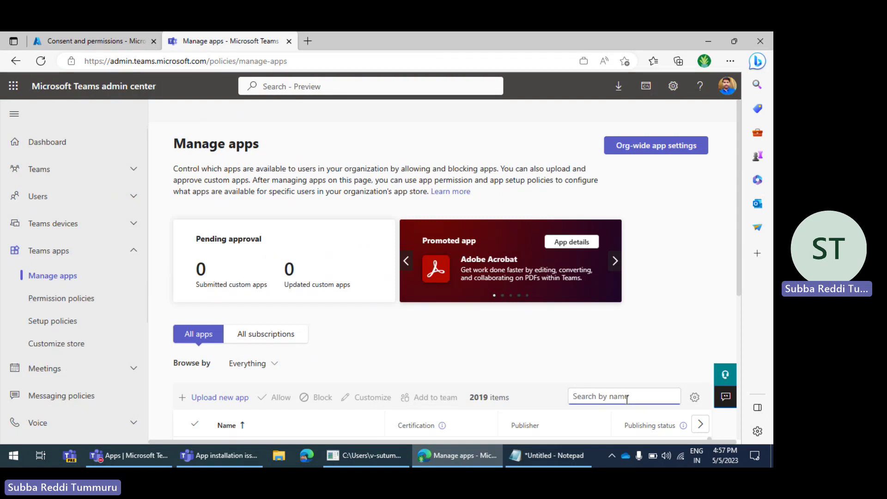
type("Nurture")
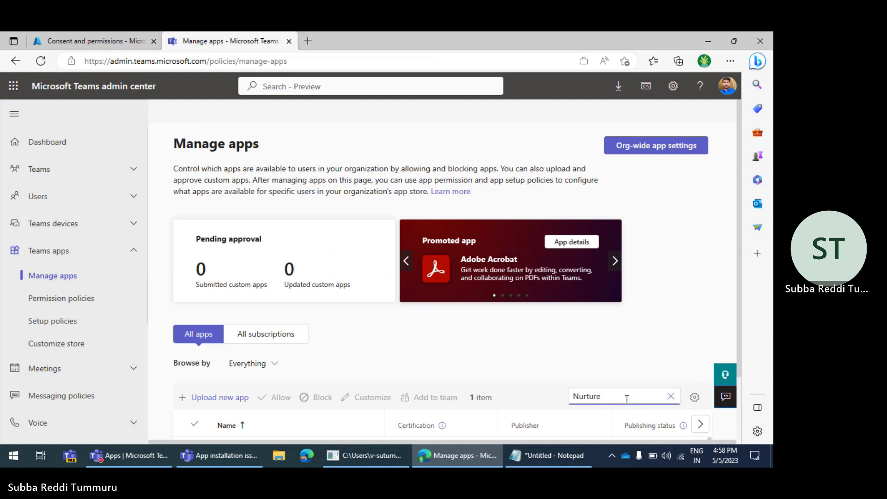
scroll(411, 338, "down", 2)
Step: Open Nurture's admin page and show its Permissions tab
left_click(256, 375)
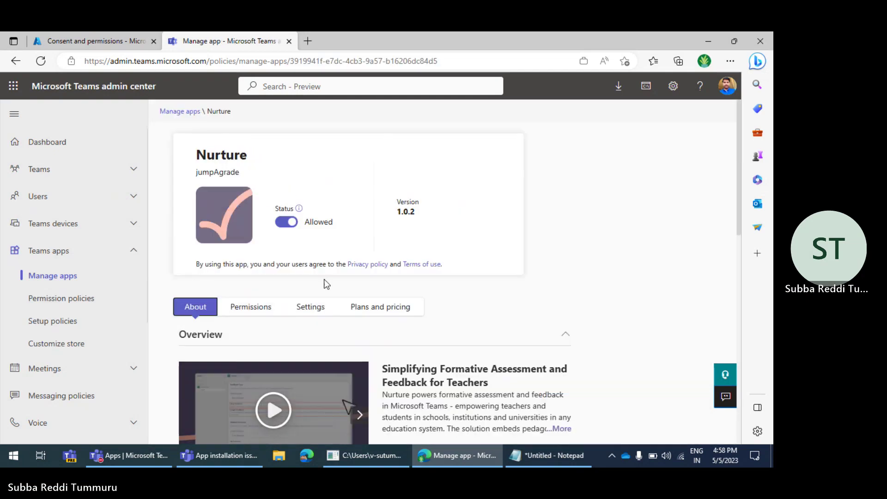
scroll(324, 279, "down", 2)
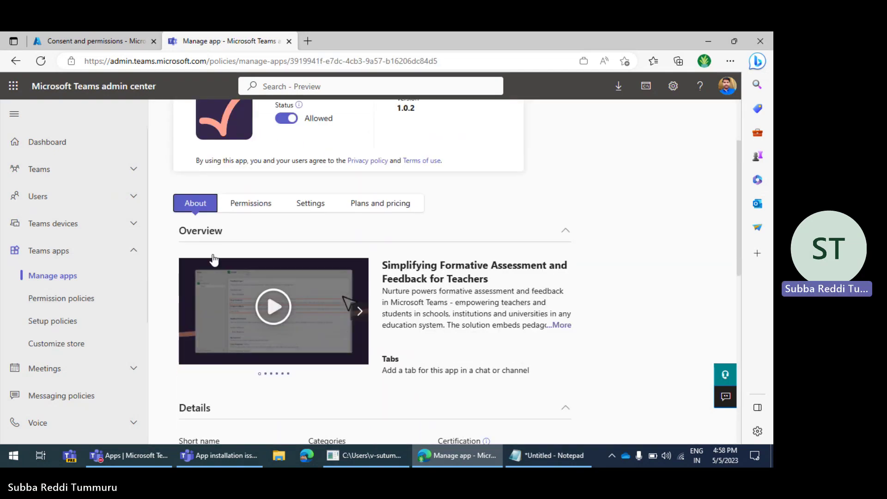
left_click(247, 205)
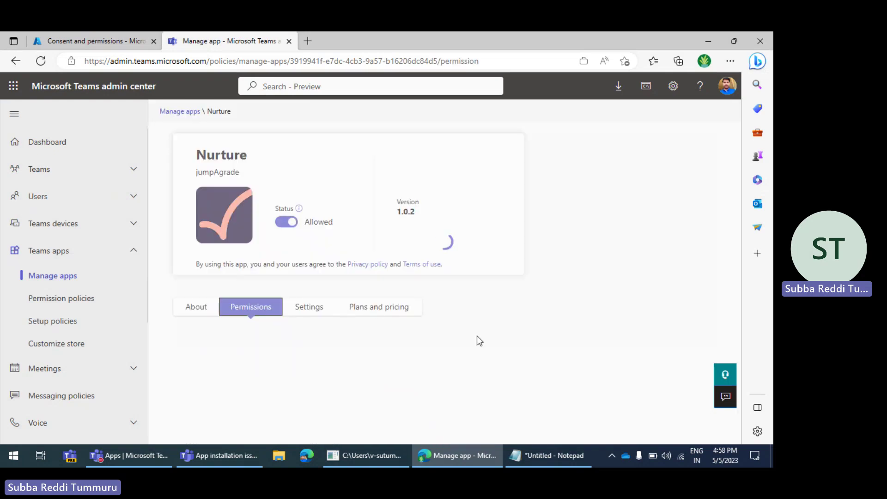
Step: Scroll through Nurture's permissions and highlight the resource-specific consent heading
scroll(478, 337, "down", 3)
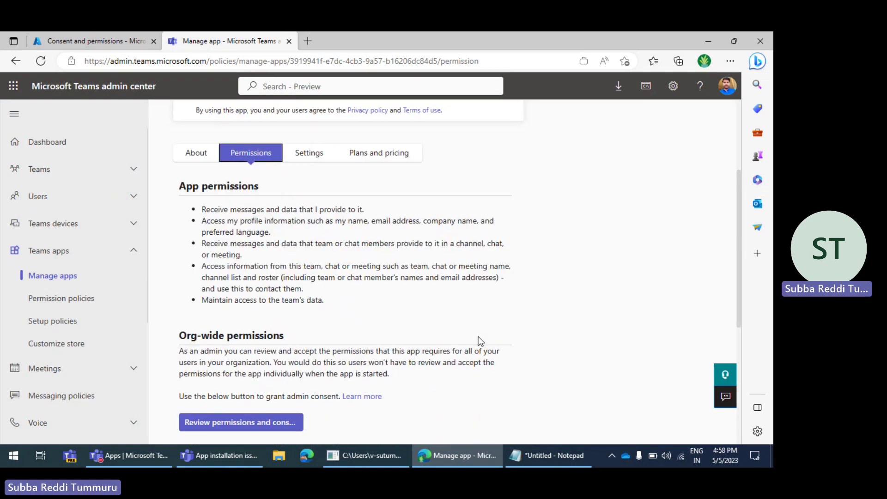
scroll(478, 337, "down", 3)
left_click_drag(186, 179, 294, 181)
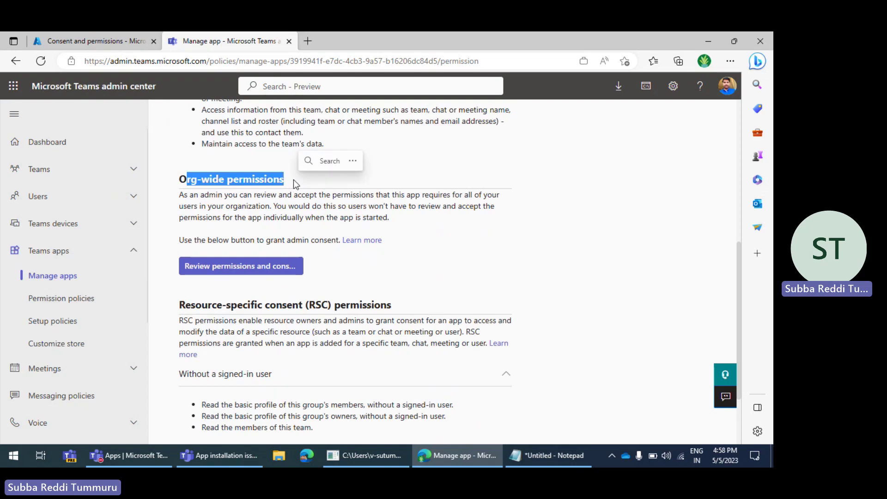
left_click_drag(178, 306, 393, 305)
left_click(291, 307)
scroll(291, 306, "up", 2)
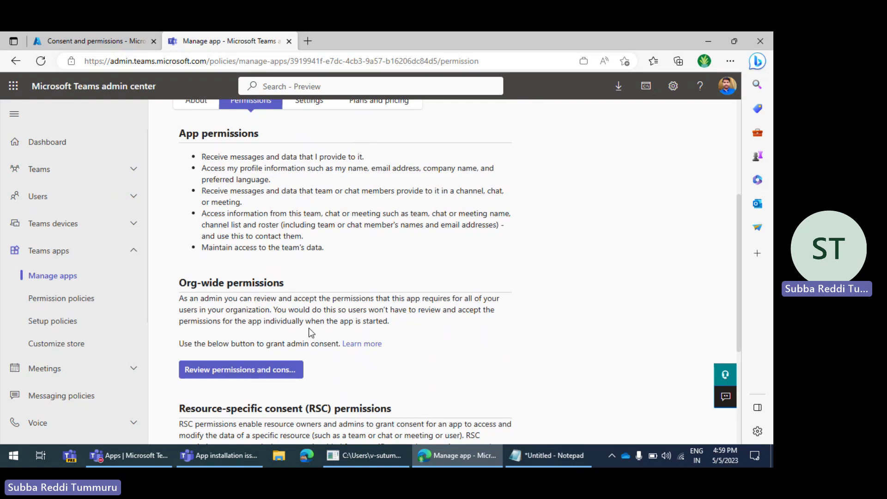
Step: Highlight Nurture's Org-wide permissions heading, then return to Teams' 'Permissions needed' notice
scroll(306, 282, "up", 4)
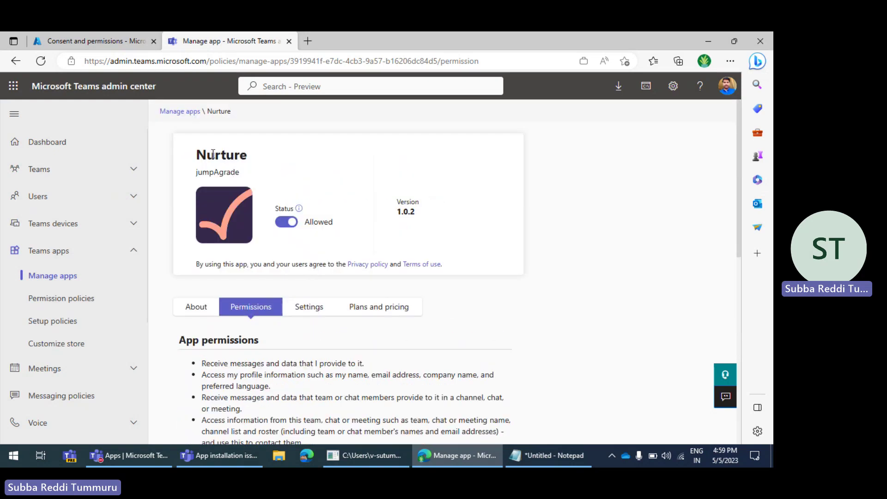
scroll(475, 303, "down", 1)
scroll(475, 303, "down", 3)
scroll(473, 299, "down", 3)
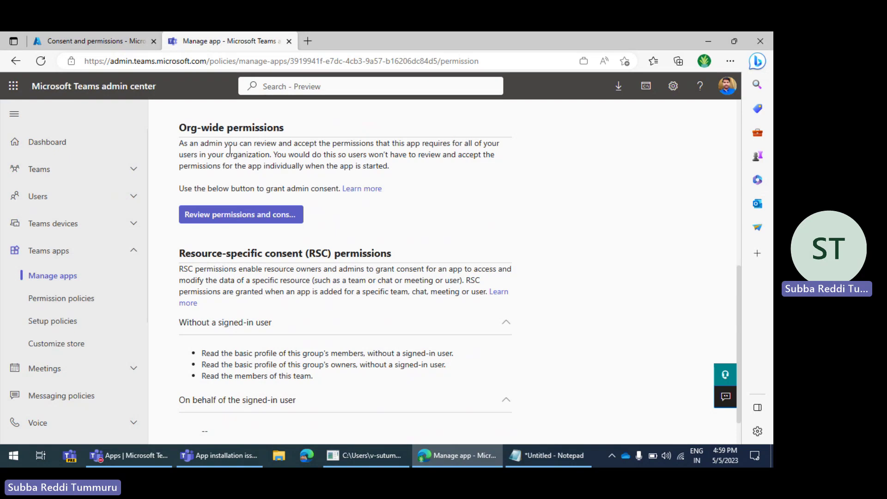
left_click_drag(180, 125, 315, 130)
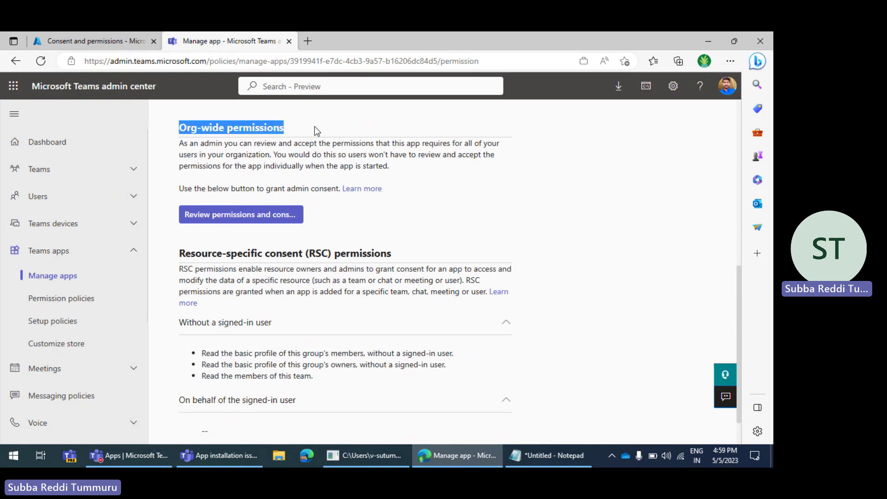
left_click(197, 144)
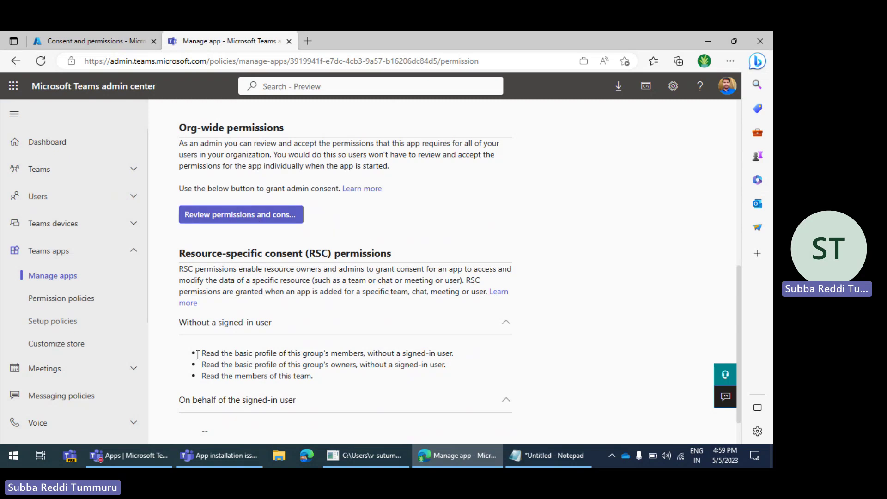
left_click(129, 455)
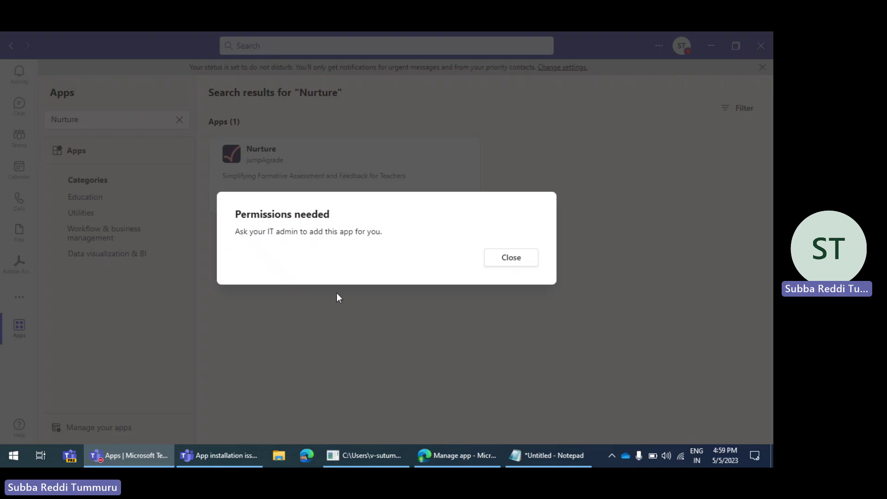
Step: Minimise Teams to reveal Nurture's permissions page and highlight its resource-specific consent heading
left_click(139, 457)
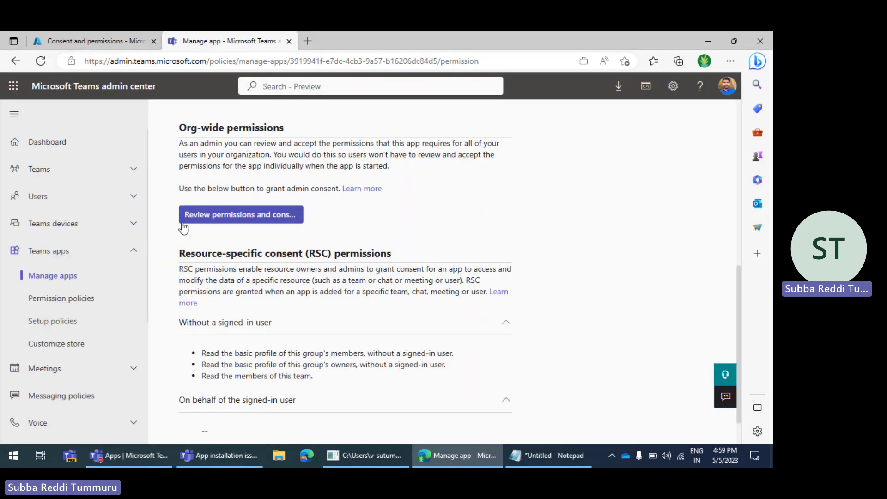
left_click(130, 455)
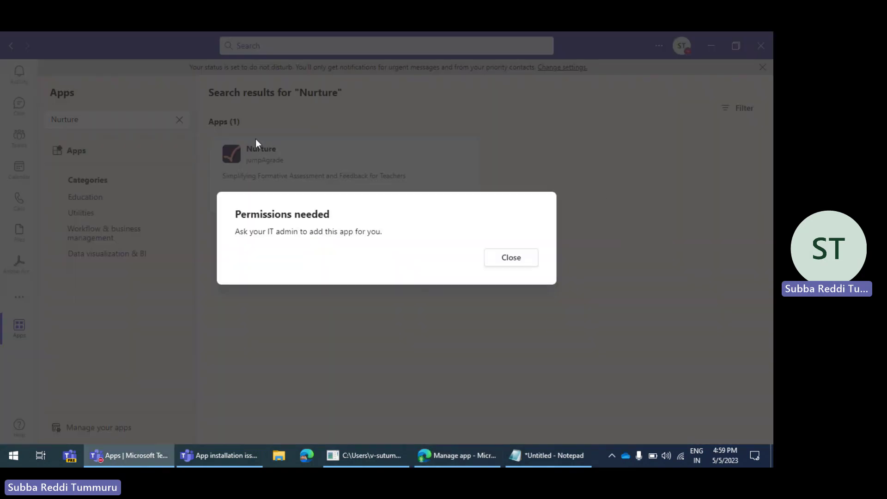
left_click(121, 462)
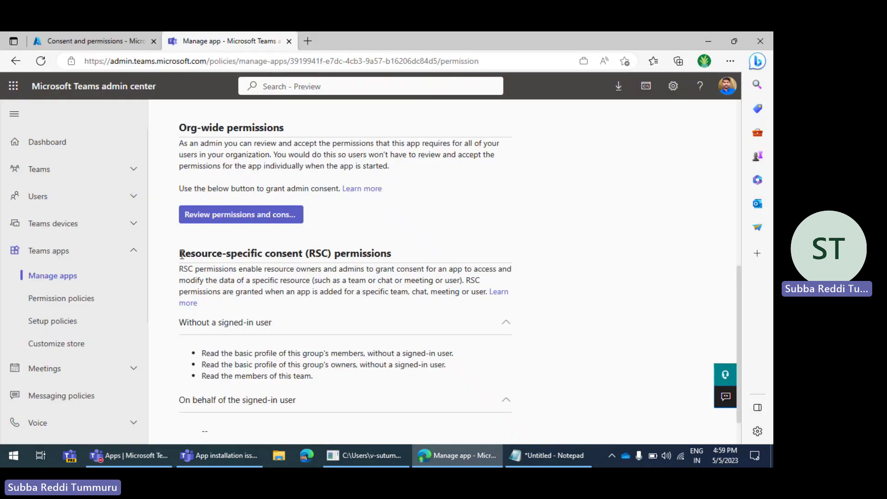
left_click_drag(179, 254, 409, 251)
left_click(414, 253)
left_click(157, 458)
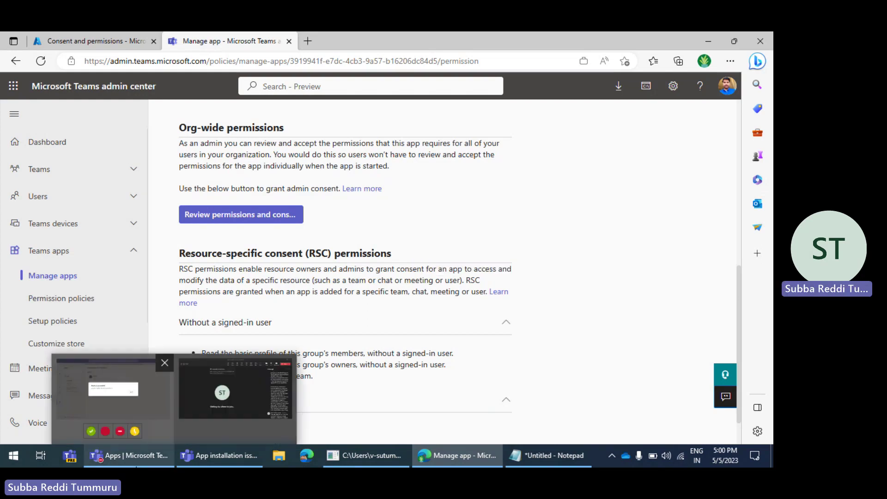